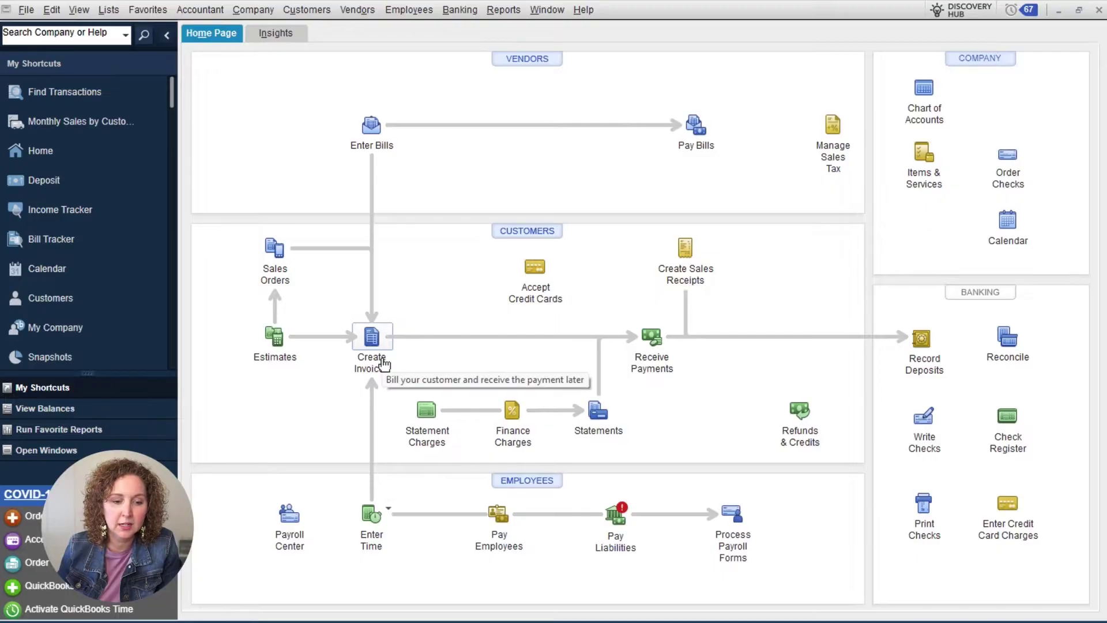
Review invoice 248 and its 100.00 line item, then close it.
click(372, 340)
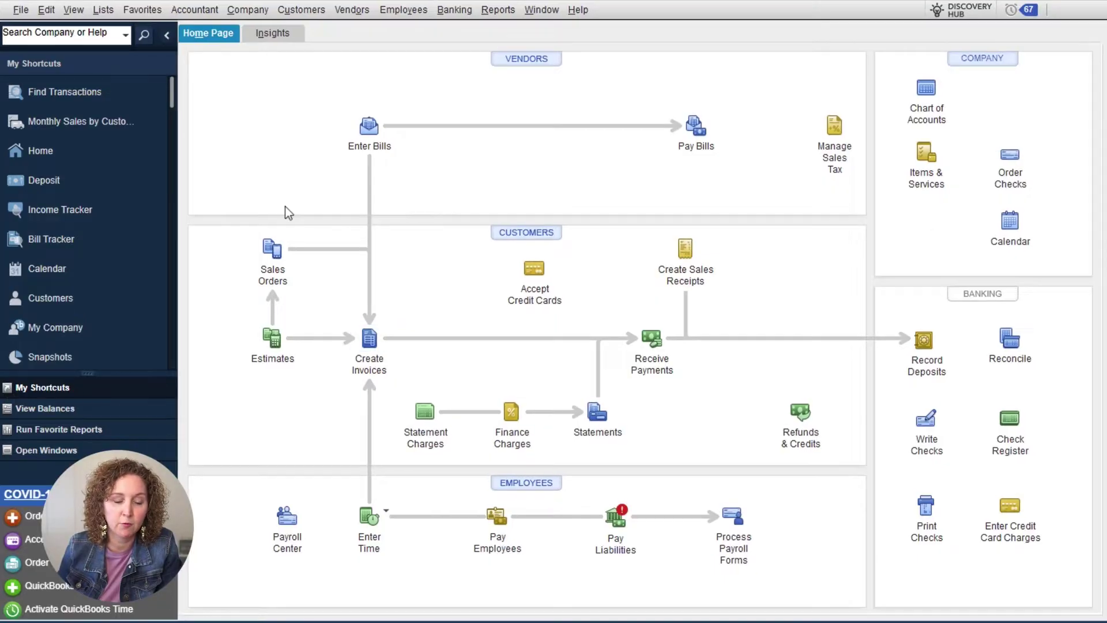
click(193, 50)
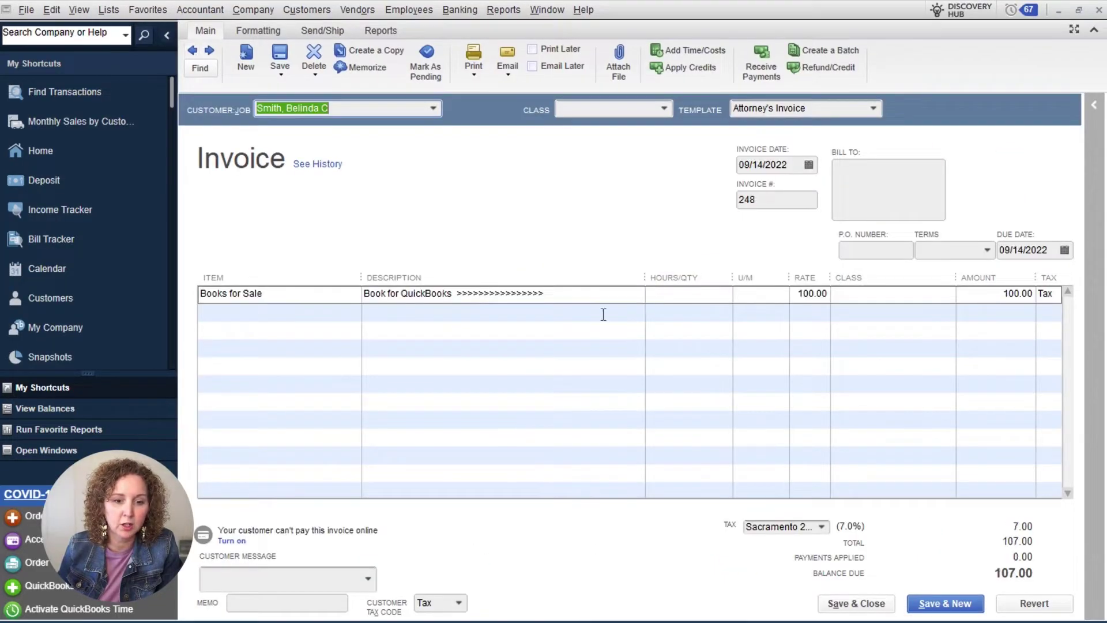
click(798, 294)
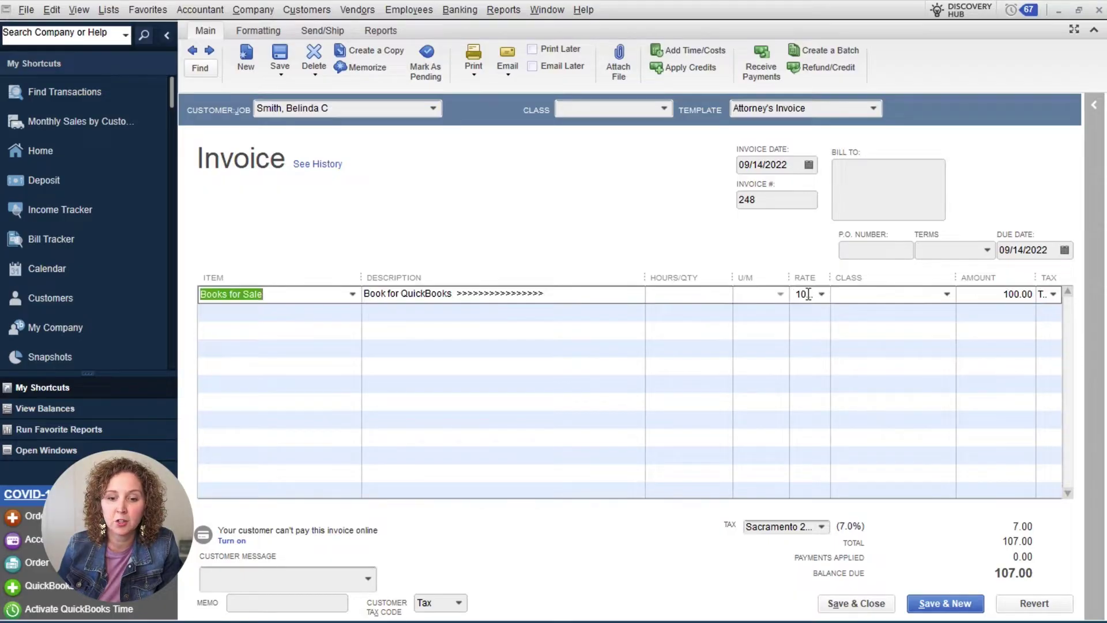
click(1014, 294)
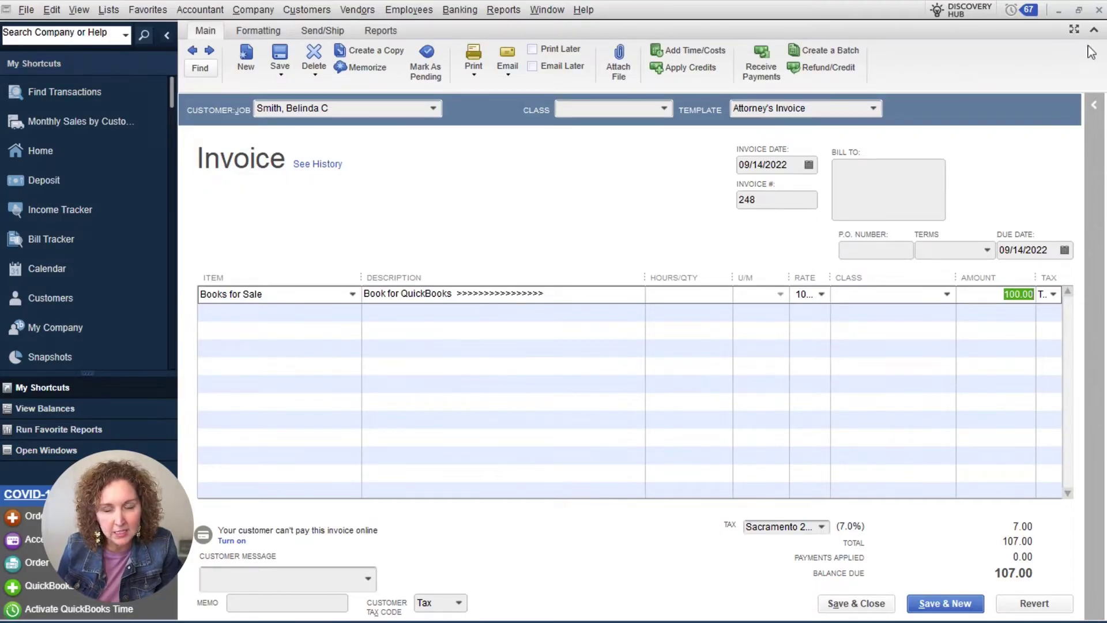
click(1098, 14)
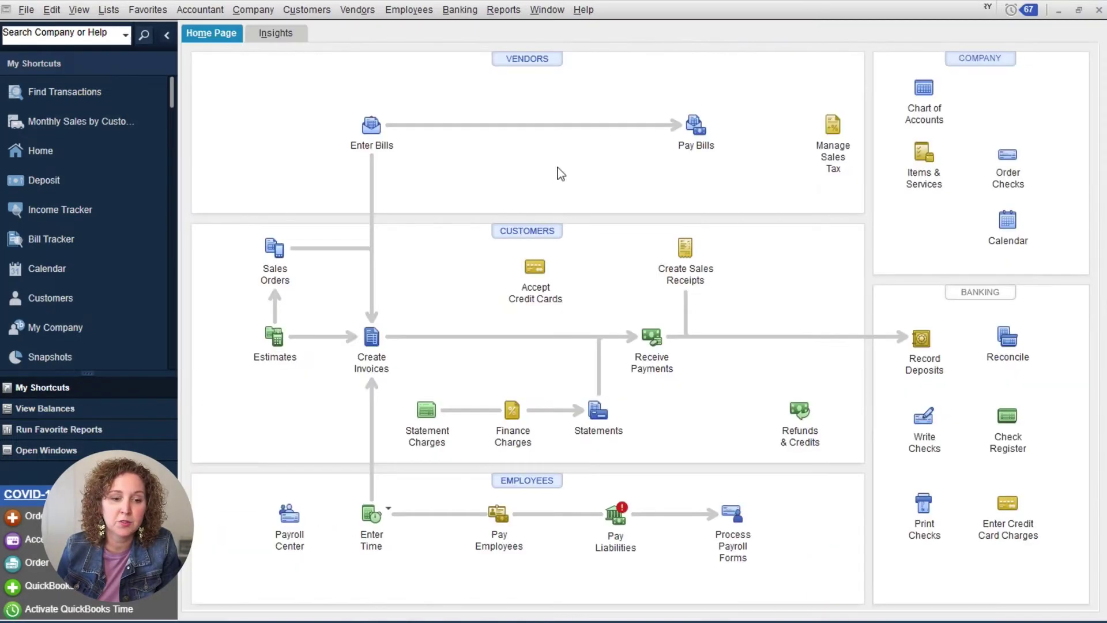
Start a customer payment for the paying customer with amount 107.00.
click(653, 348)
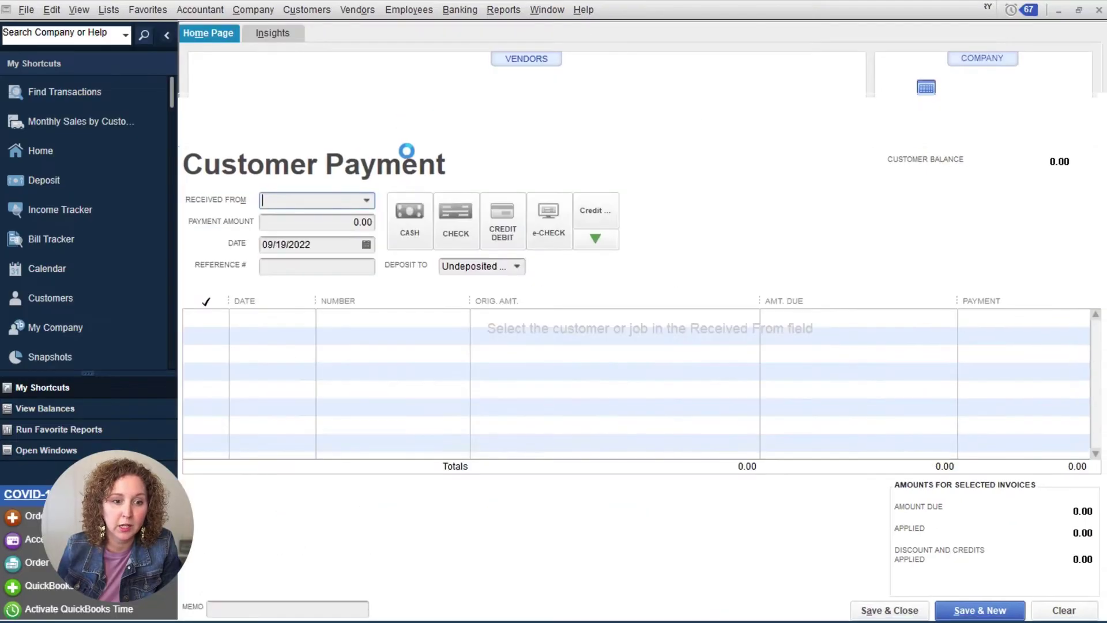
click(367, 200)
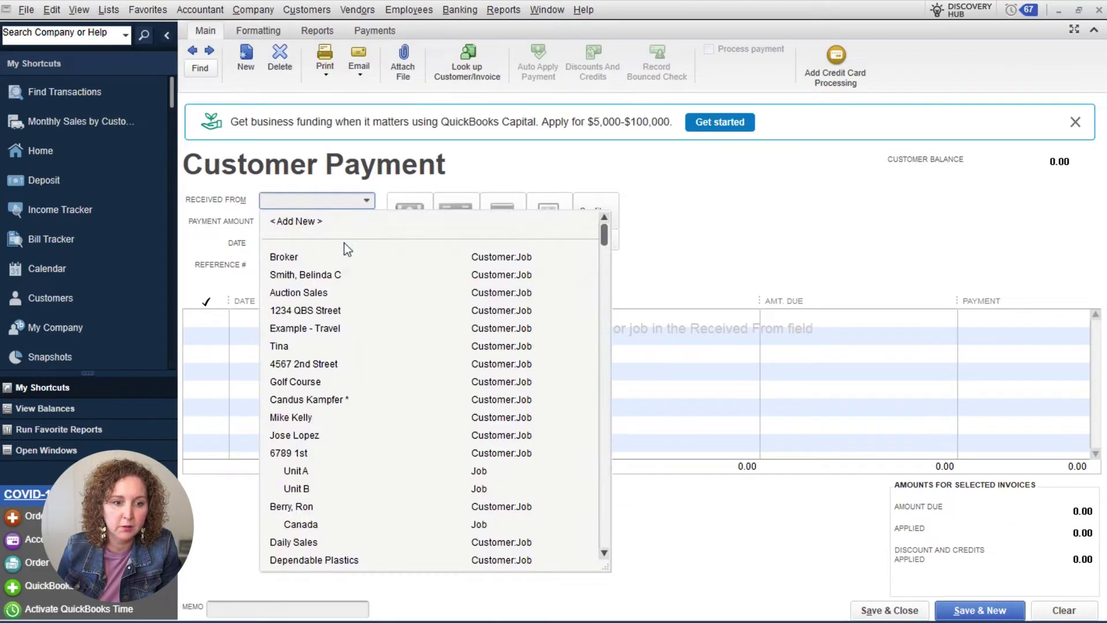
click(323, 276)
click(334, 225)
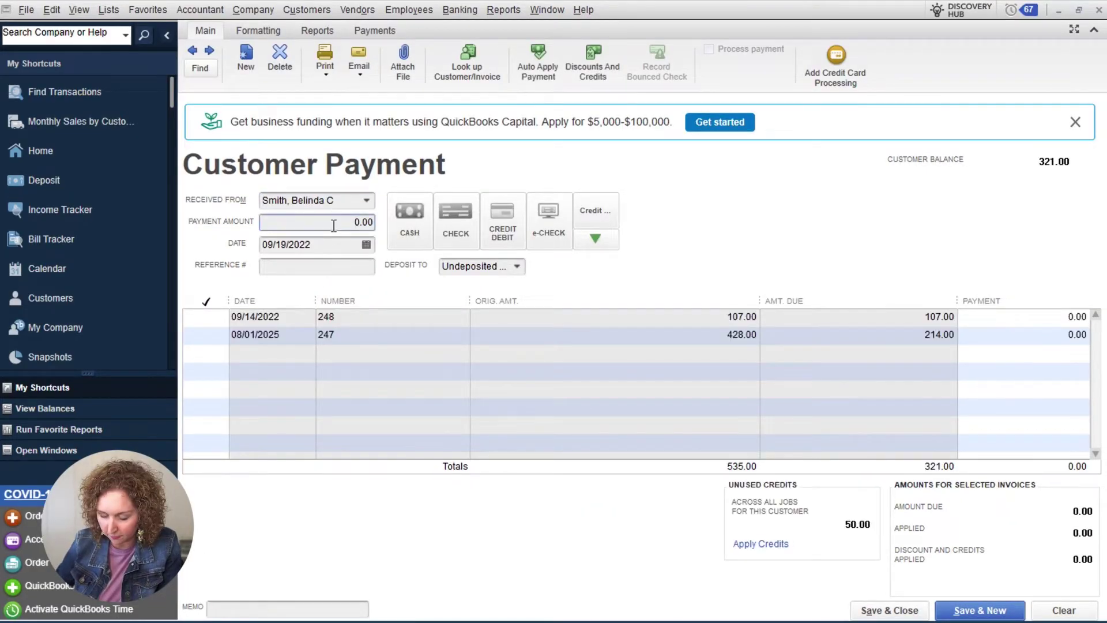
text(107)
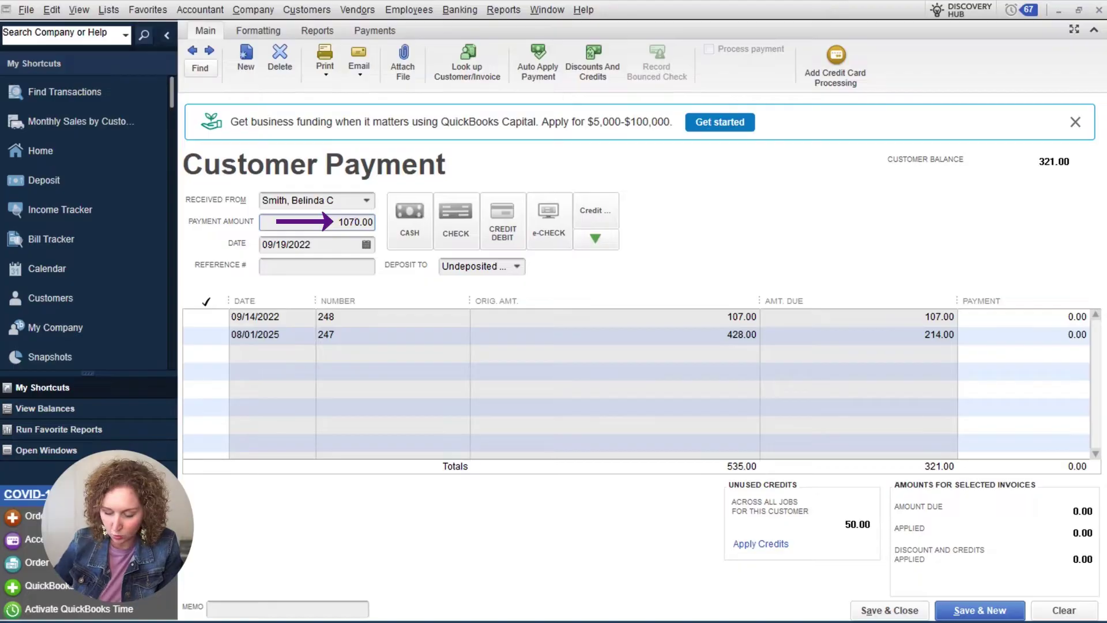
key(Delete)
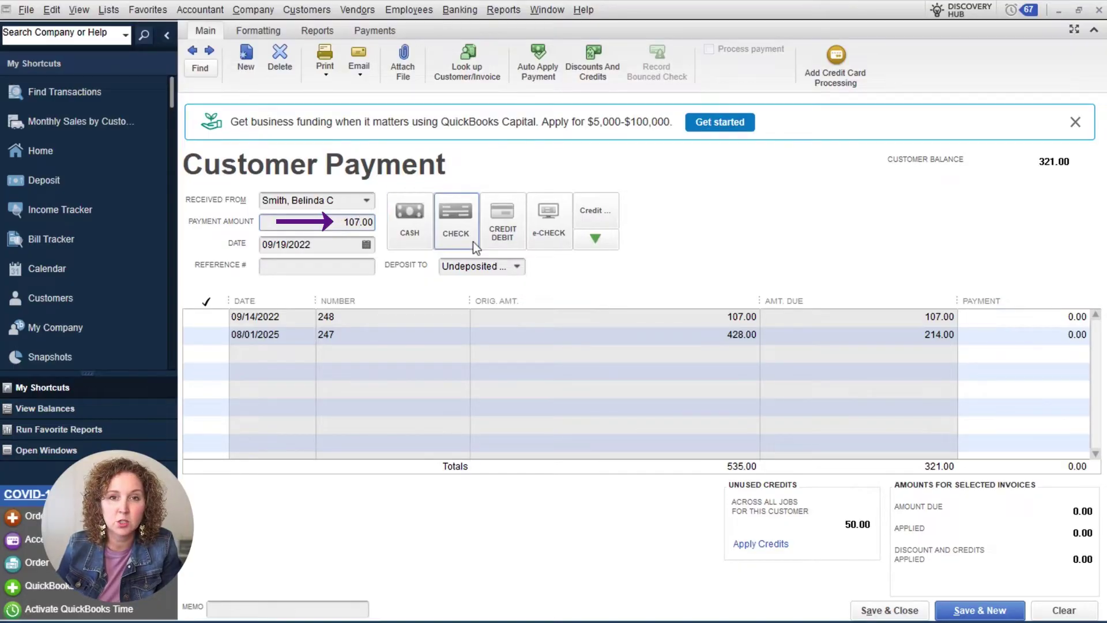
Keep Undeposited Funds as the deposit account and set the payment method to Credit Cards.
click(219, 317)
click(518, 266)
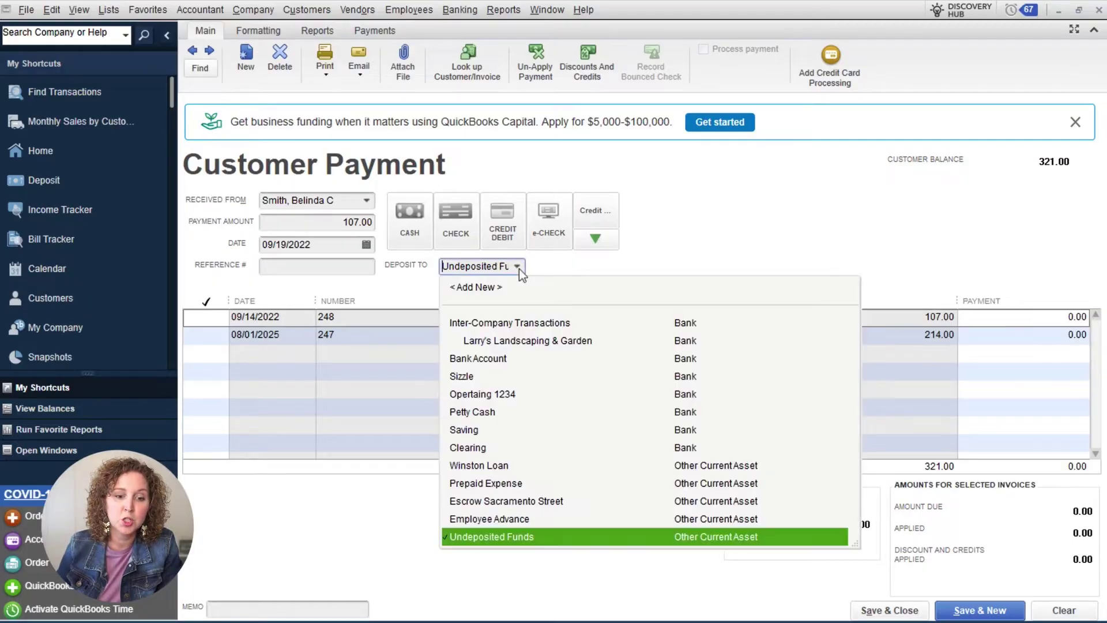
click(522, 272)
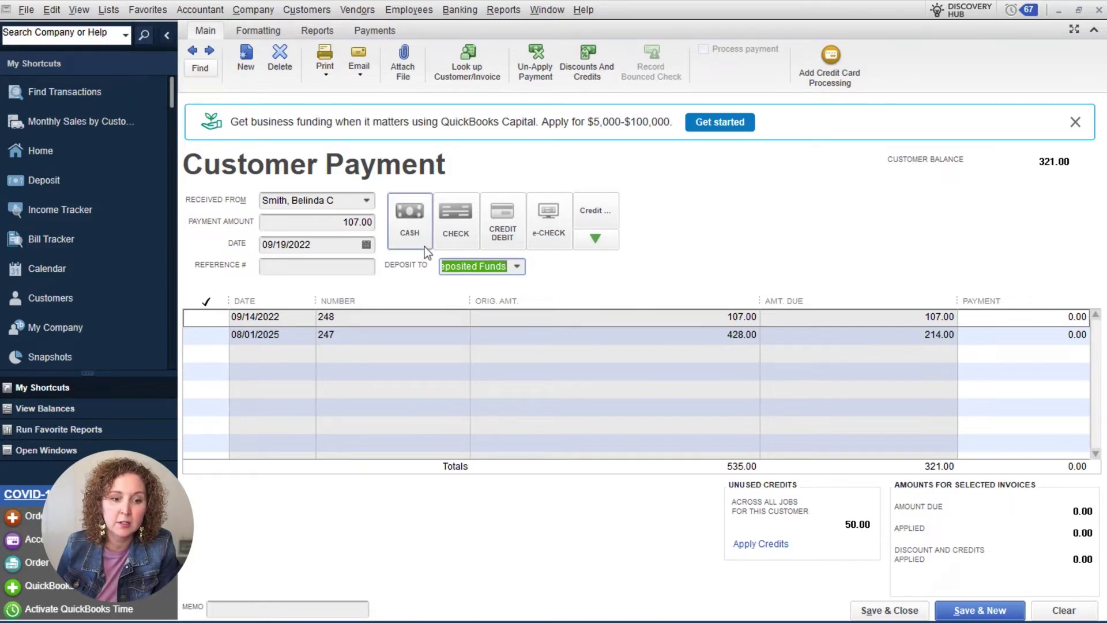
click(459, 237)
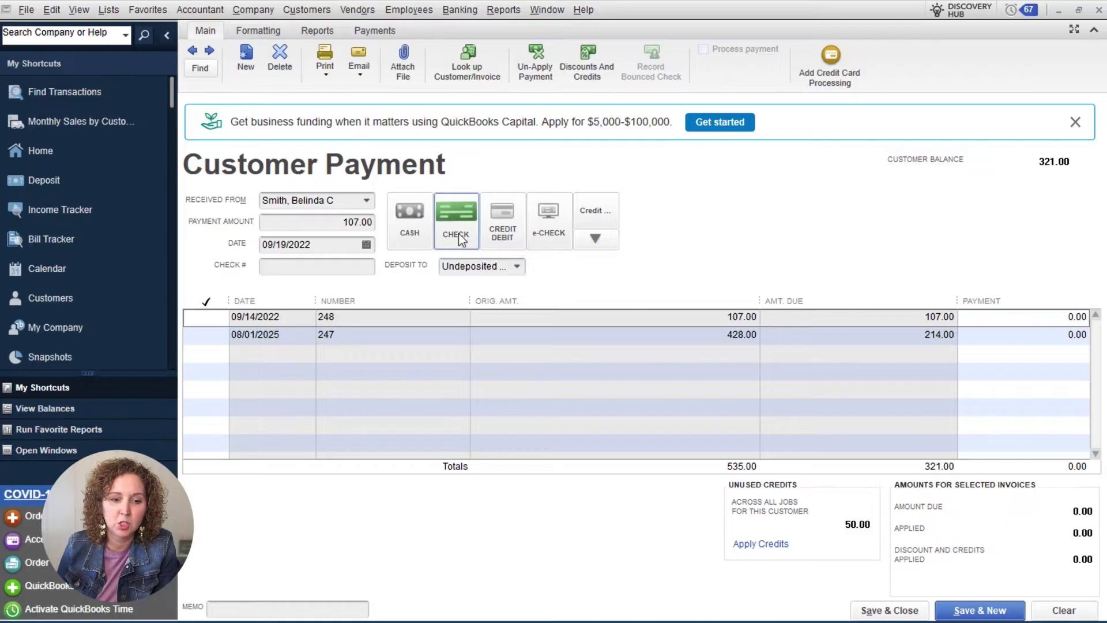
click(599, 238)
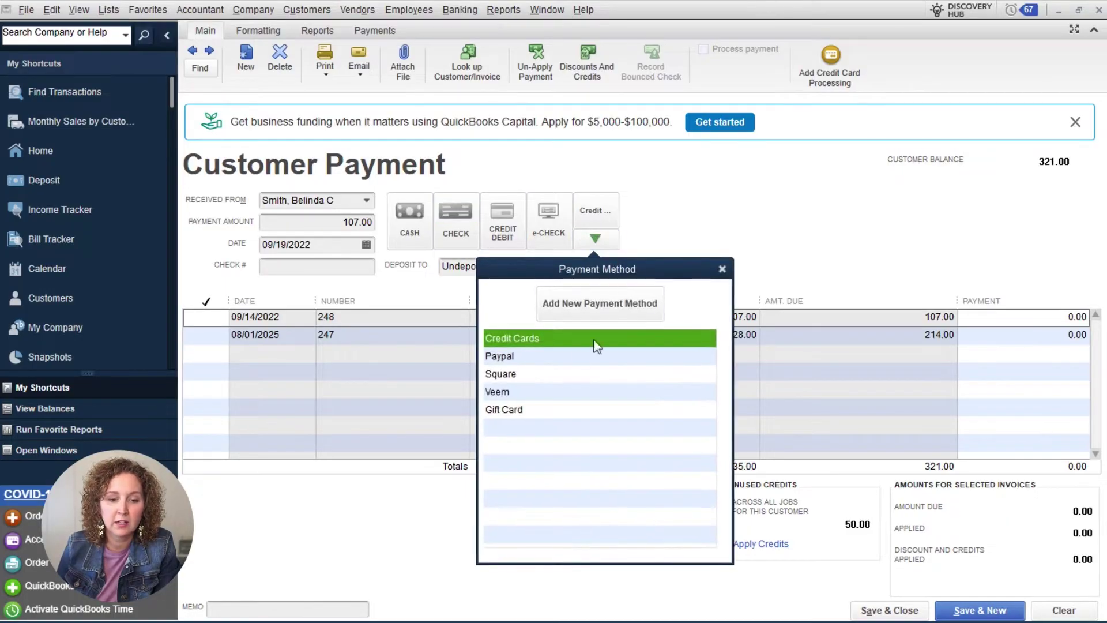
click(517, 340)
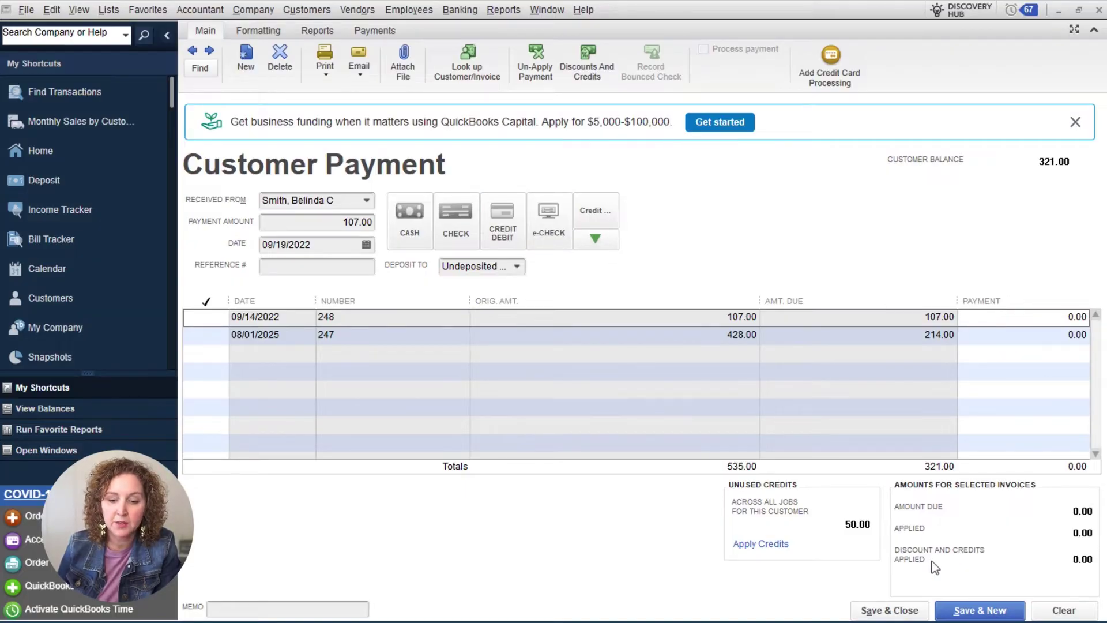
Apply the 107.00 payment to invoice 248 and save the payment.
click(916, 613)
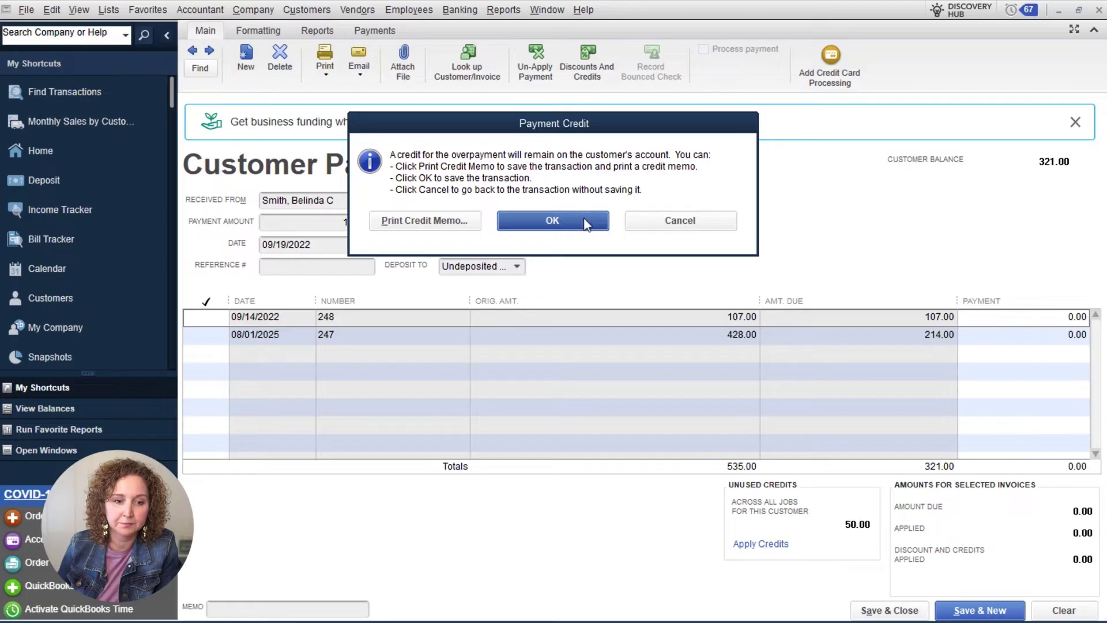
click(685, 222)
click(206, 318)
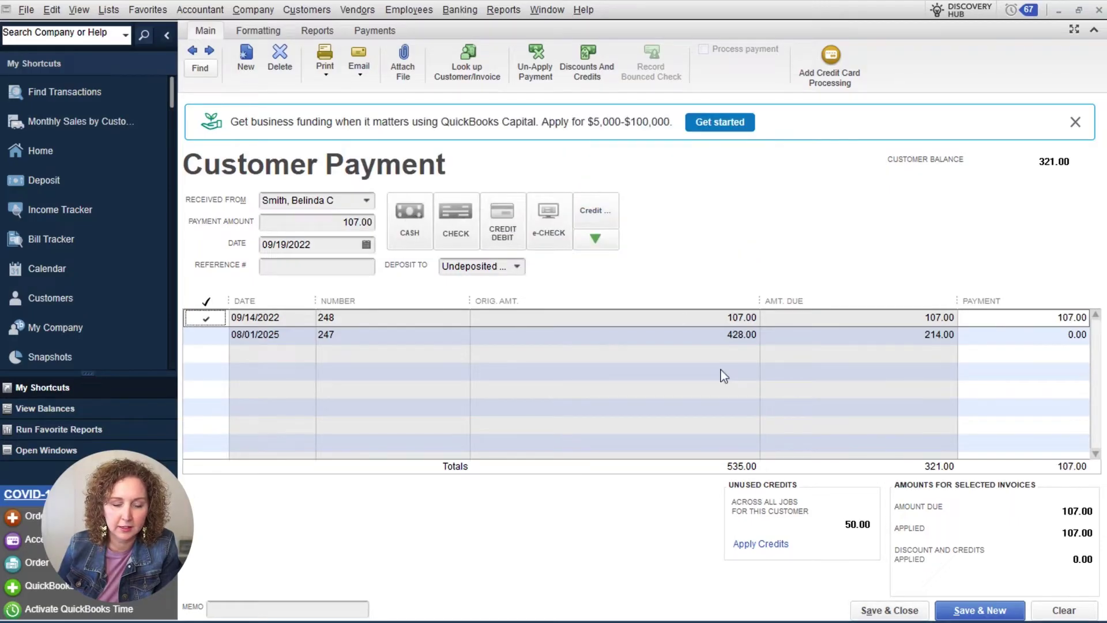
click(201, 326)
key(space)
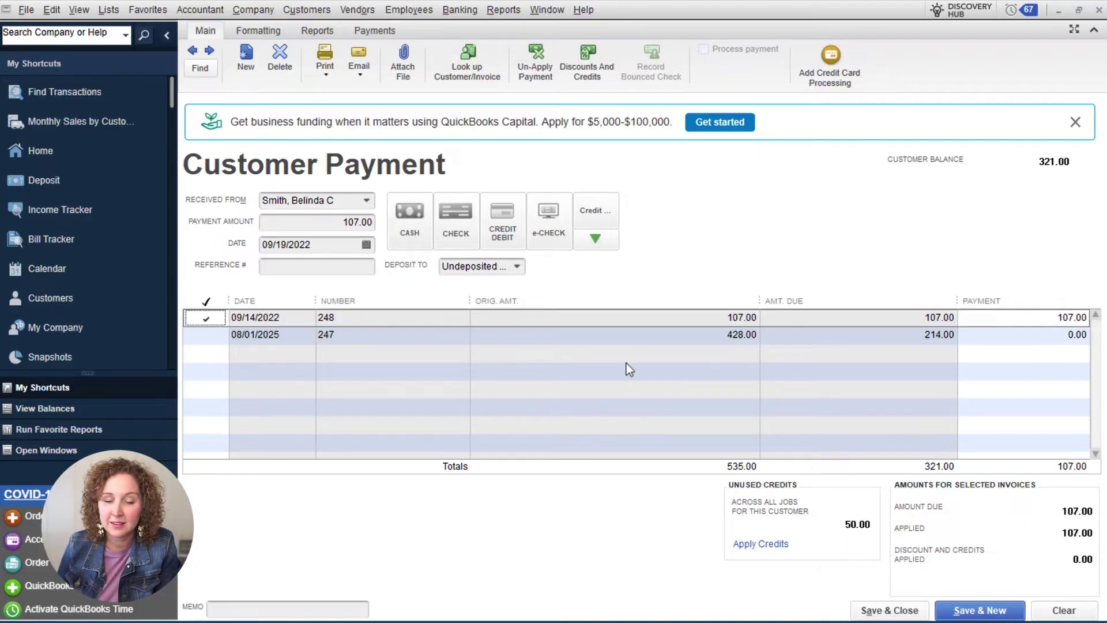
click(920, 610)
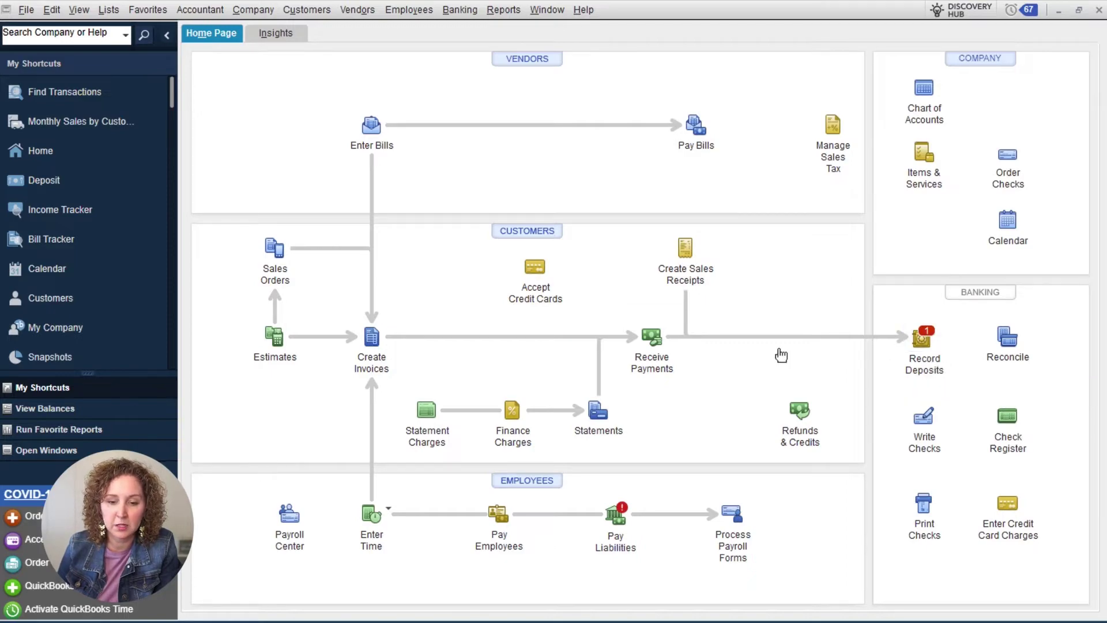
Select the 107.00 payment from Undeposited Funds for deposit.
click(924, 346)
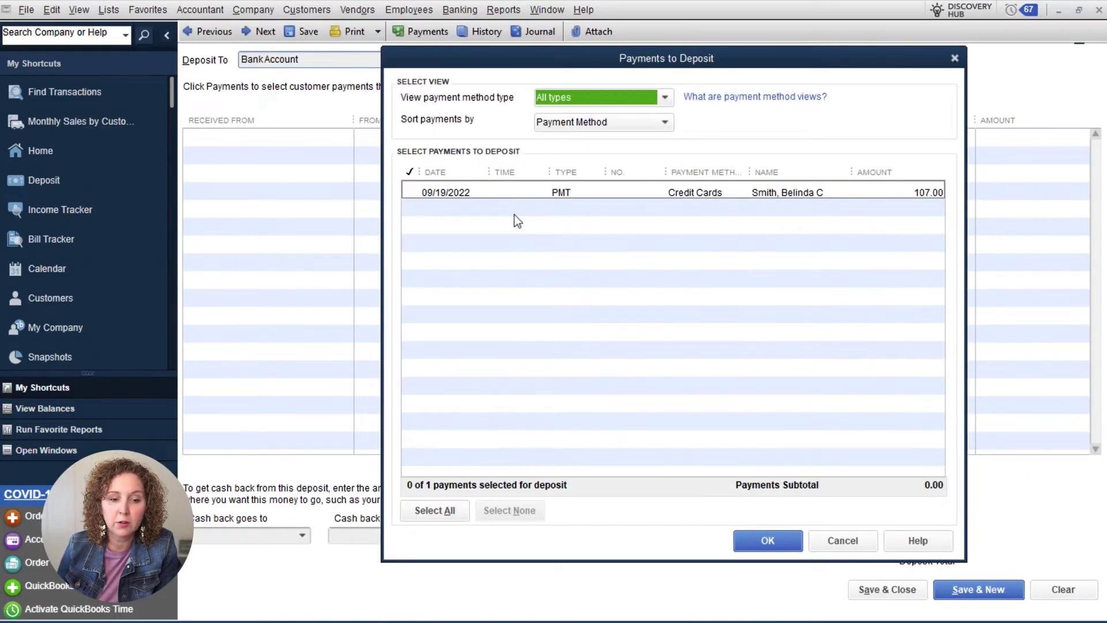
click(515, 196)
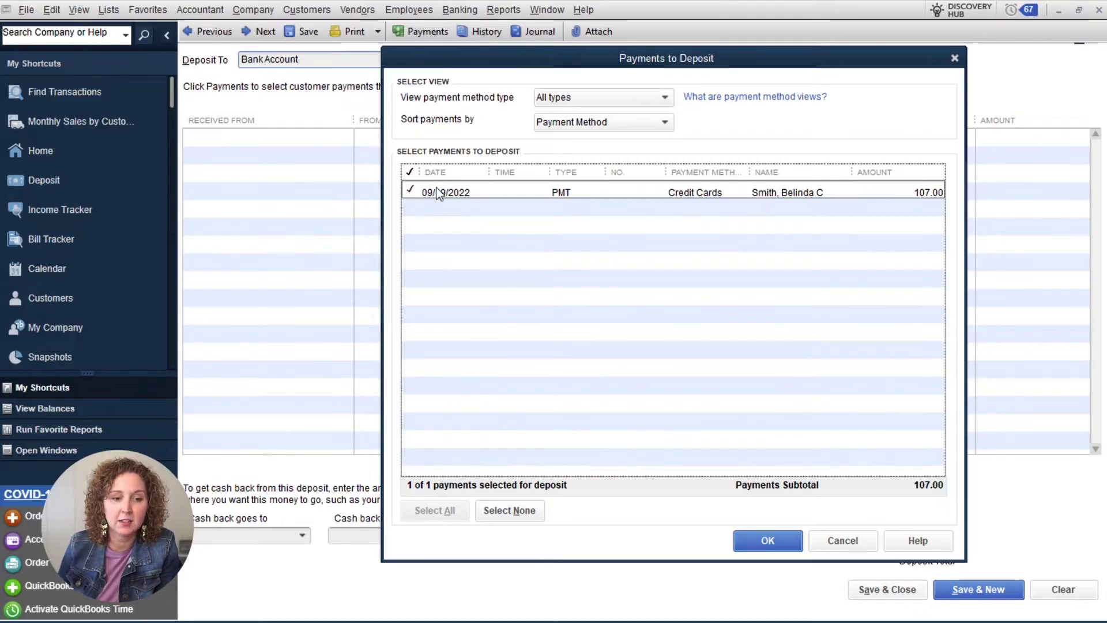
click(770, 534)
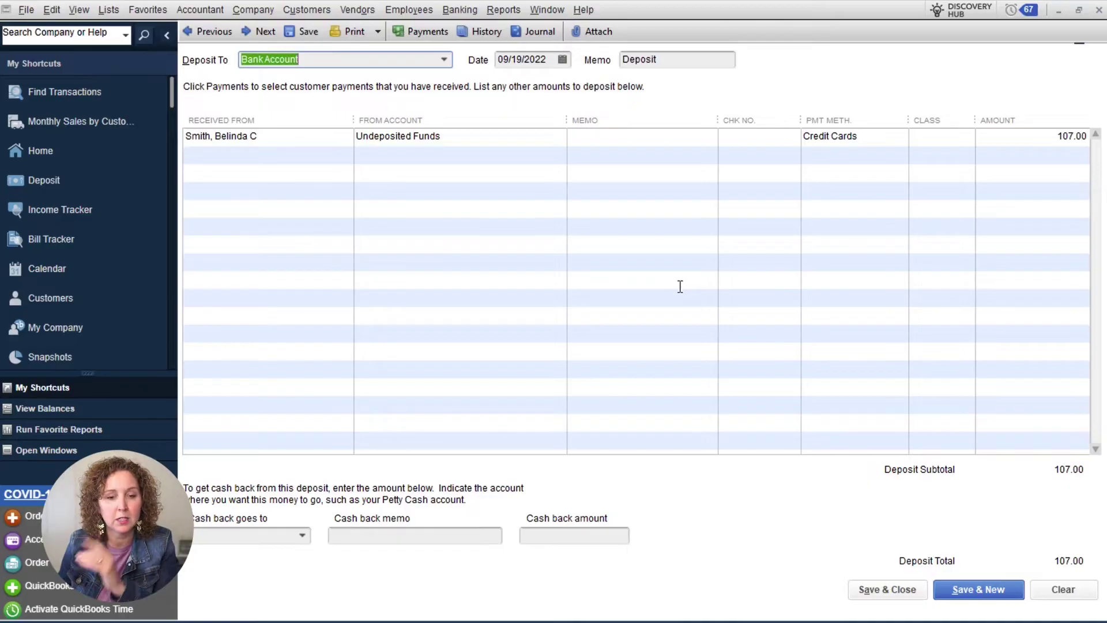
Keep Bank Account as the deposit account dated 09/19/2022 and review the Undeposited Funds line.
click(445, 60)
click(445, 61)
click(562, 59)
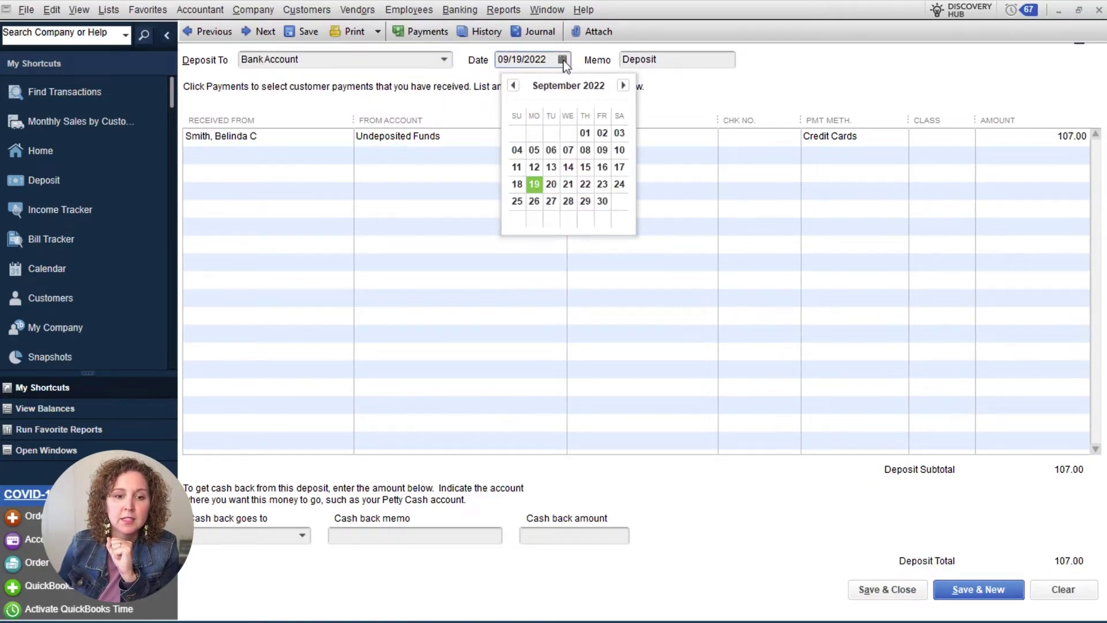
click(296, 157)
click(268, 138)
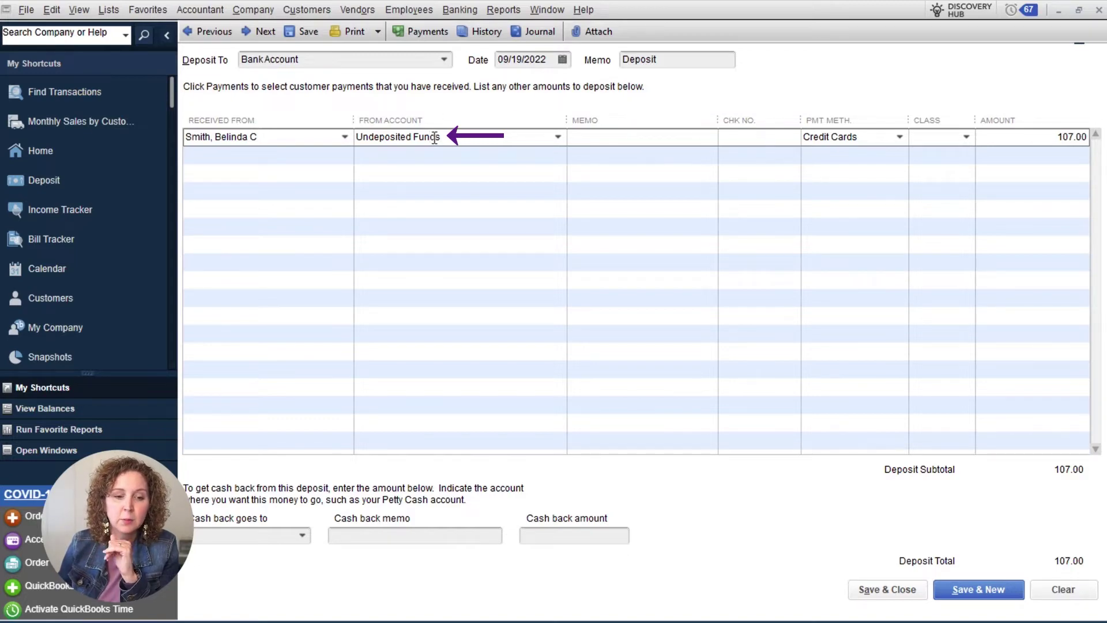
drag(443, 139, 354, 141)
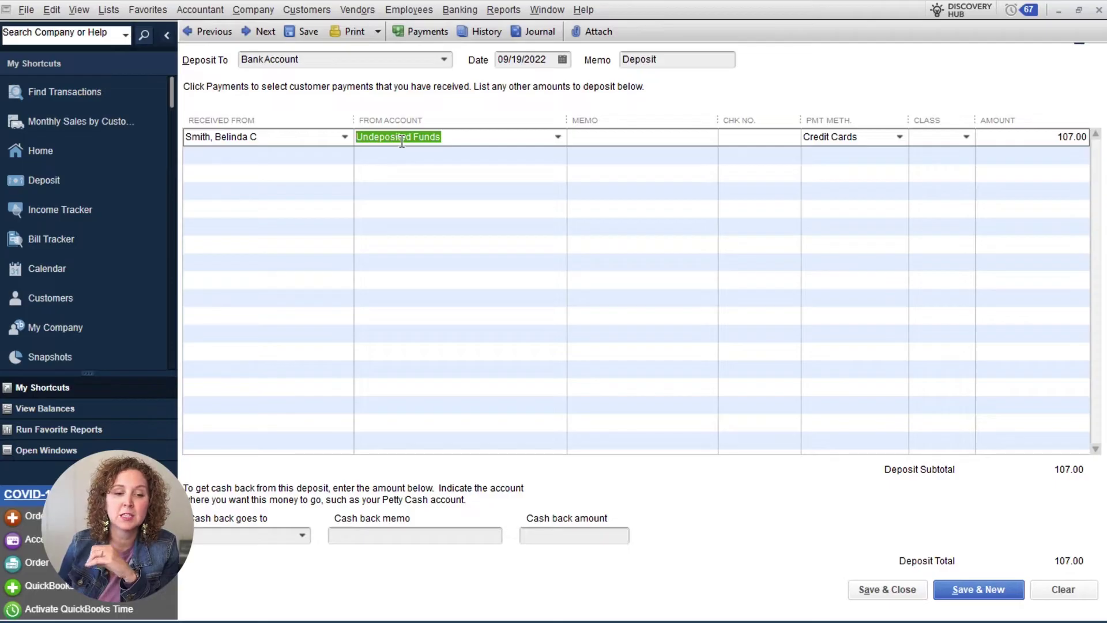
Add a second deposit line received from Stripe, charged to the Merchant Fees account.
click(338, 162)
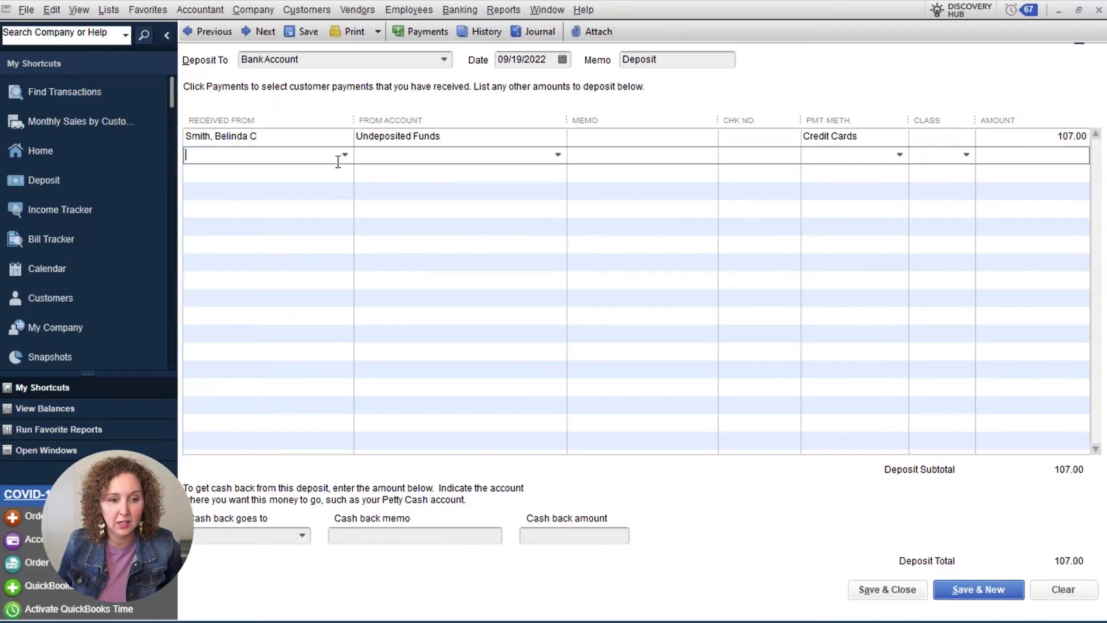
text(Stripe)
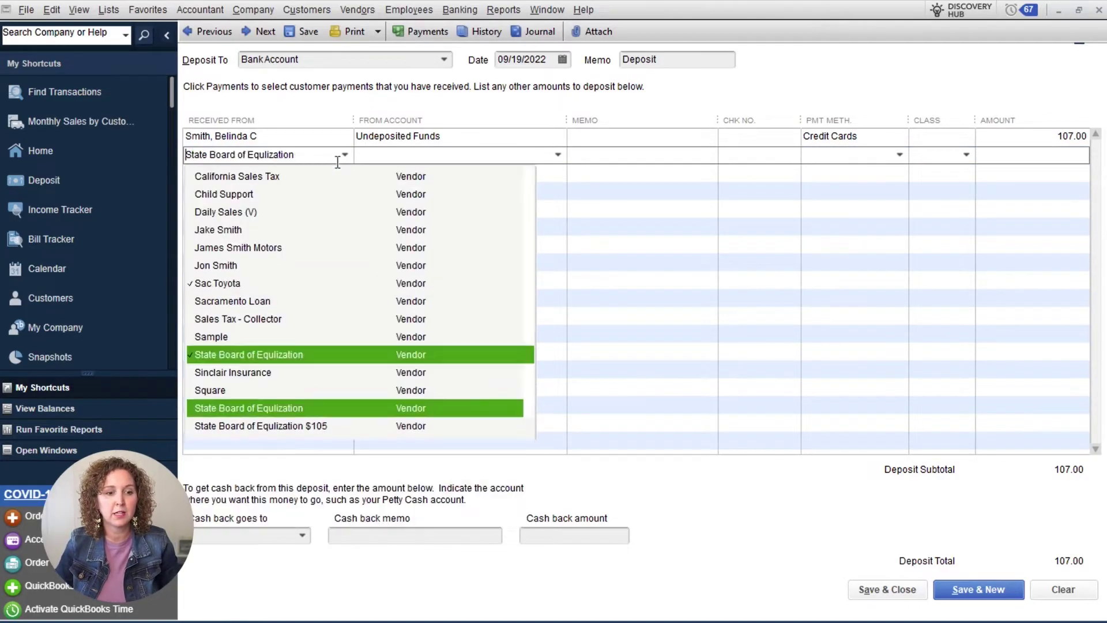
click(438, 212)
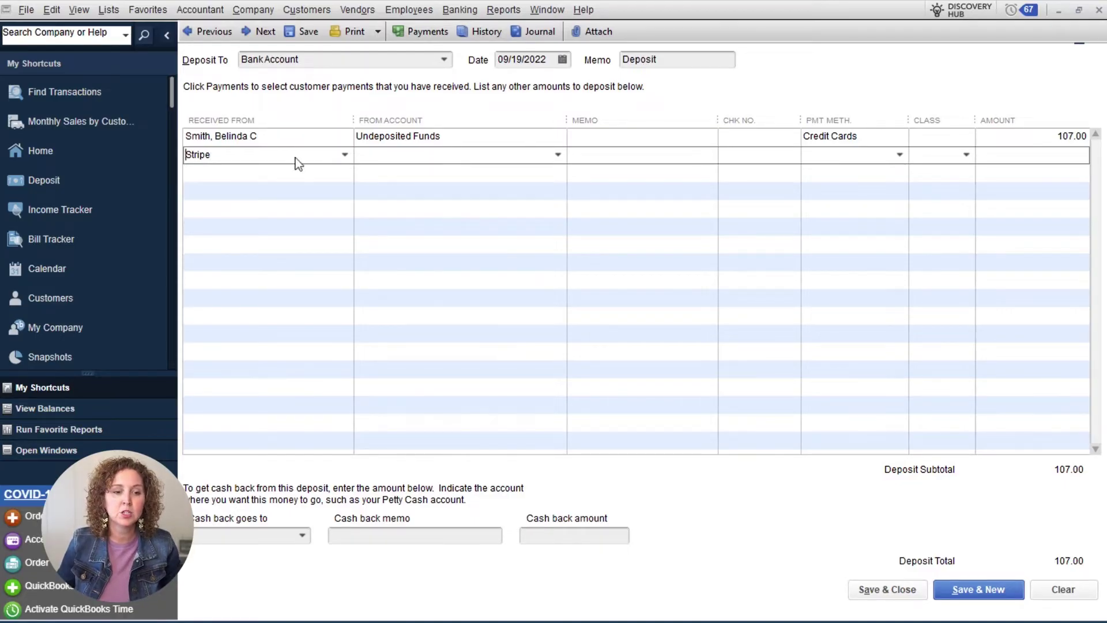
click(345, 154)
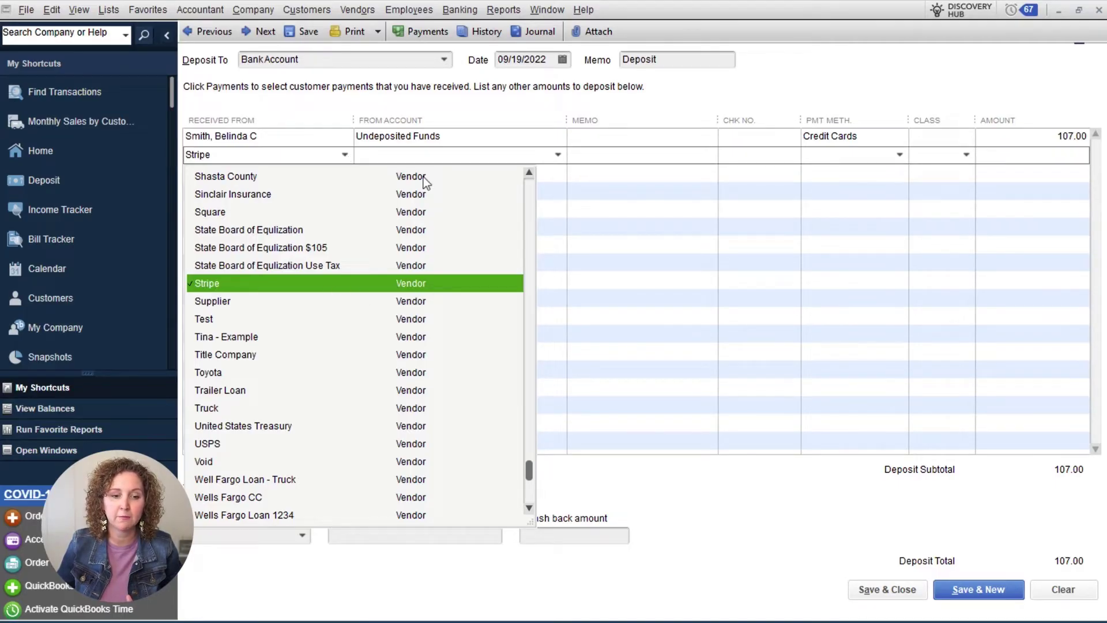
click(427, 155)
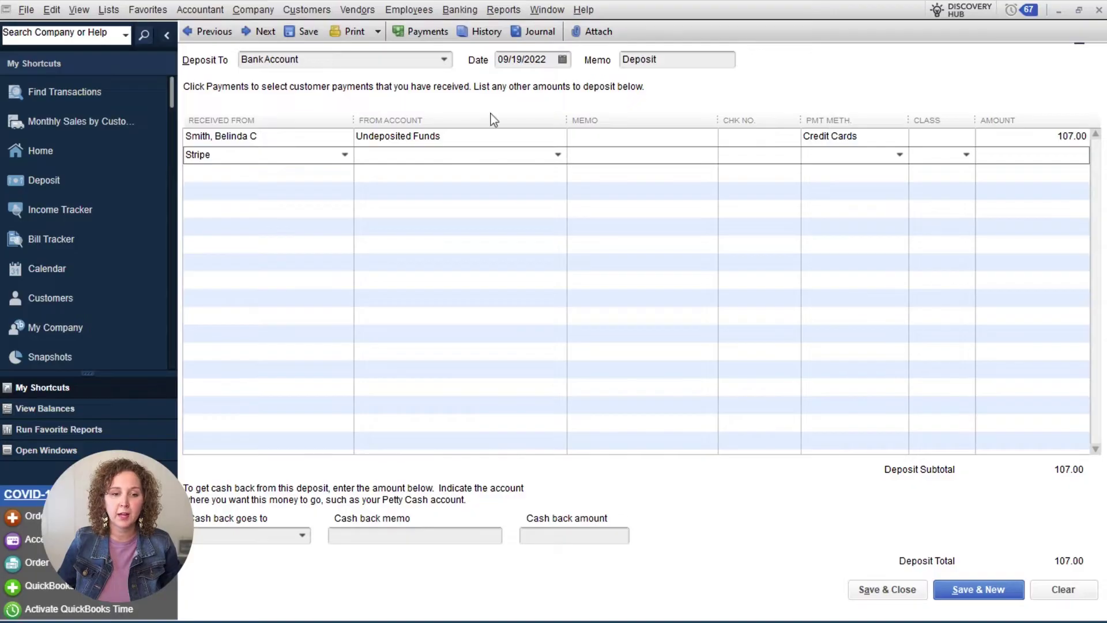
text(Merchant Fees)
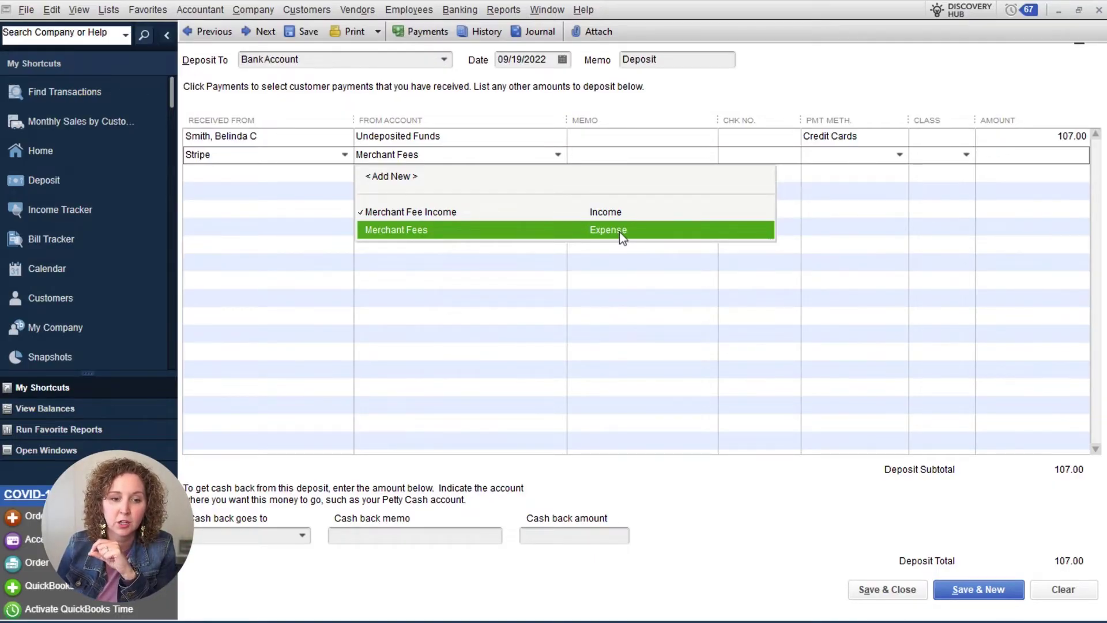
click(620, 232)
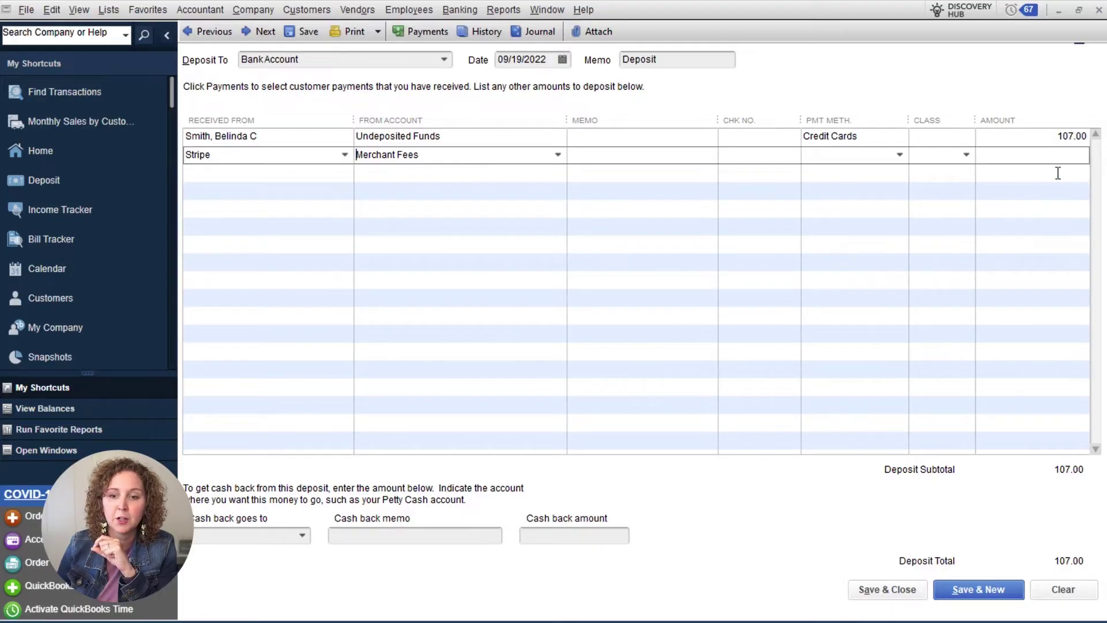
Enter -3.75 as the Stripe line amount, bringing the deposit total to 103.25.
click(1062, 156)
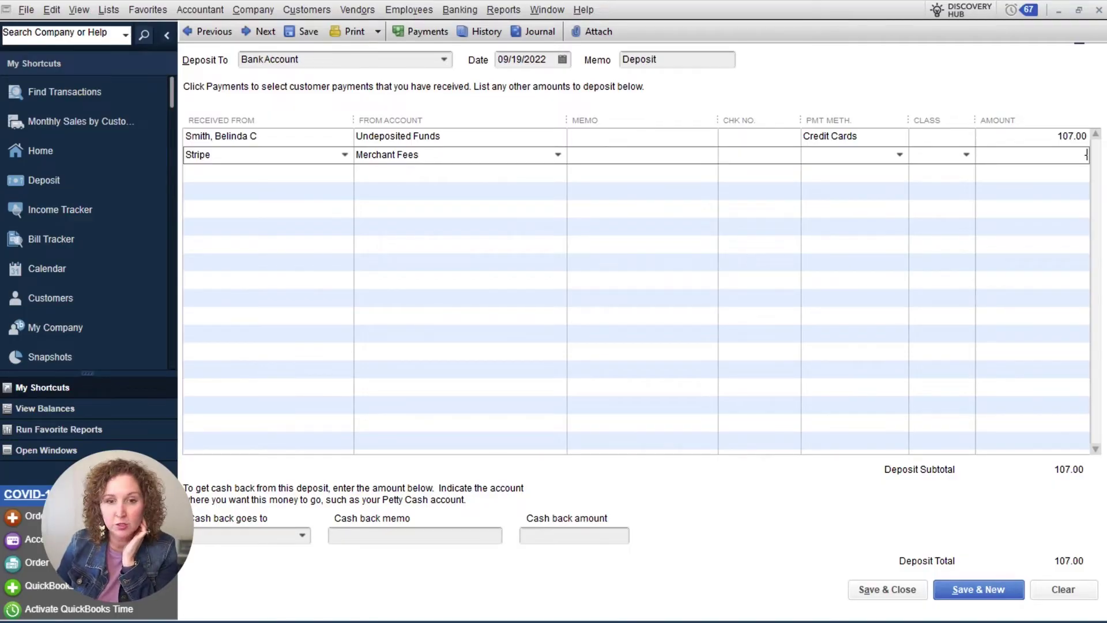
text(-4.00)
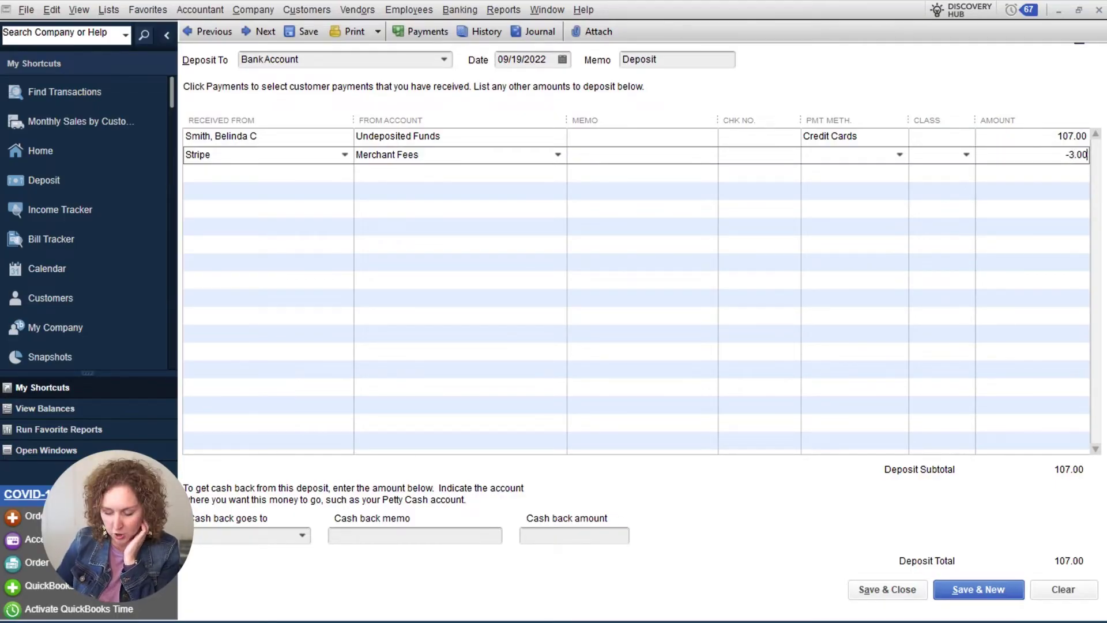
key(BackSpace)
key(BackSpace)
text(.75)
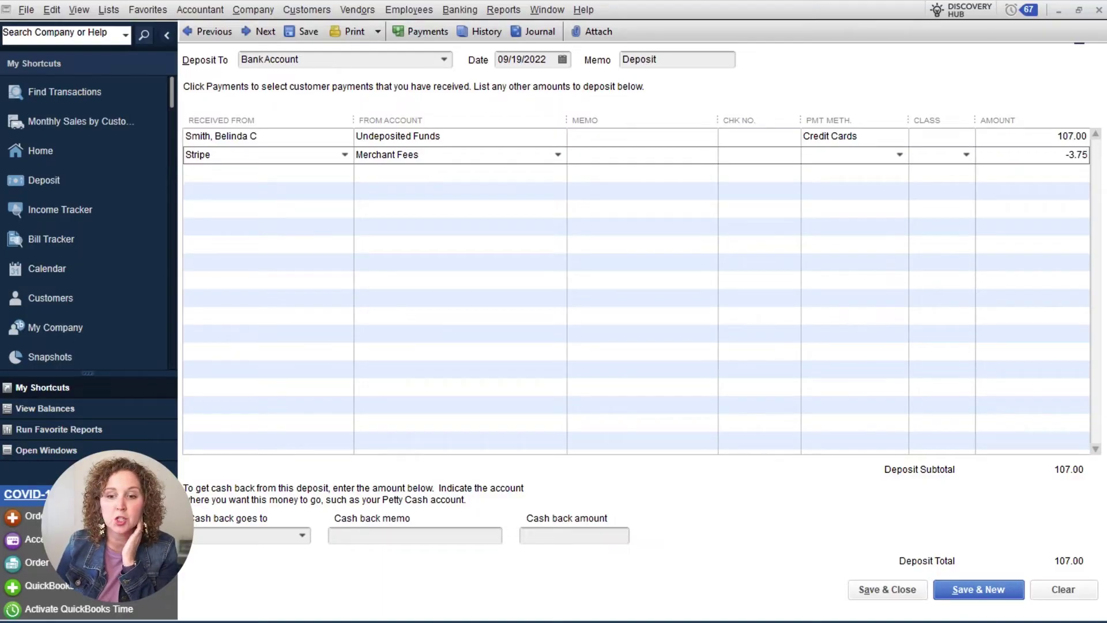
click(1025, 173)
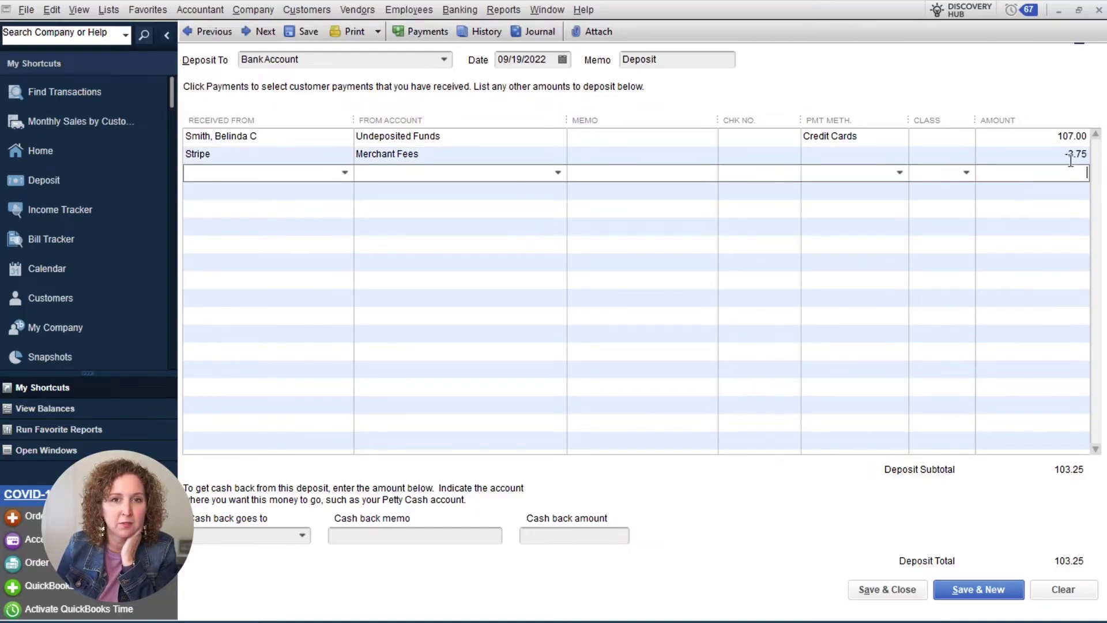
click(1063, 137)
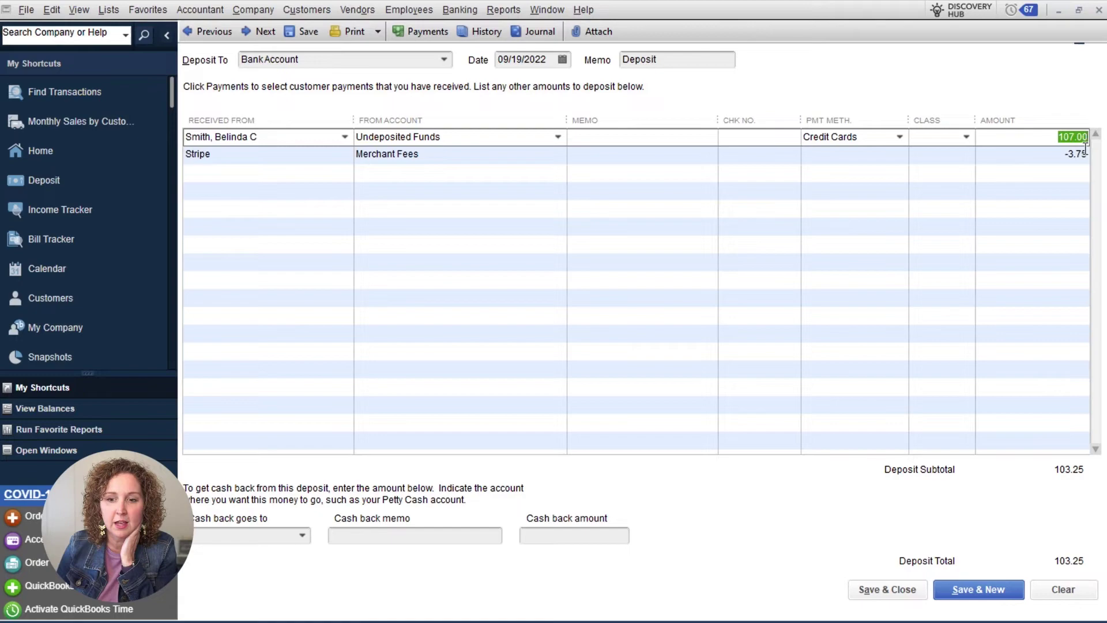
click(1049, 156)
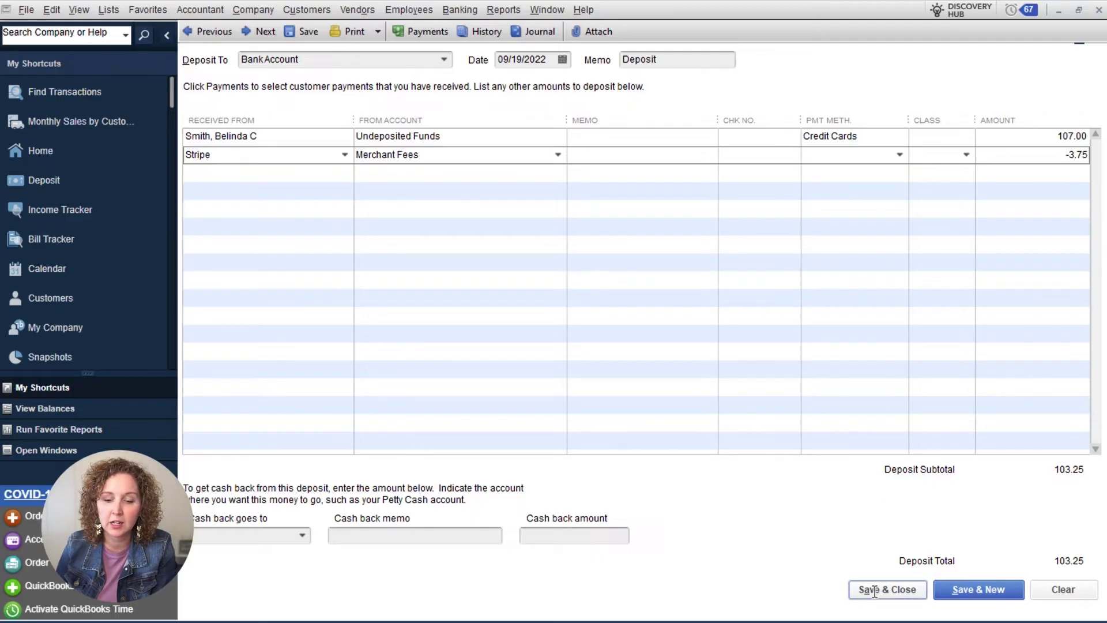
Save the deposit and run the Profit & Loss Standard report.
click(914, 589)
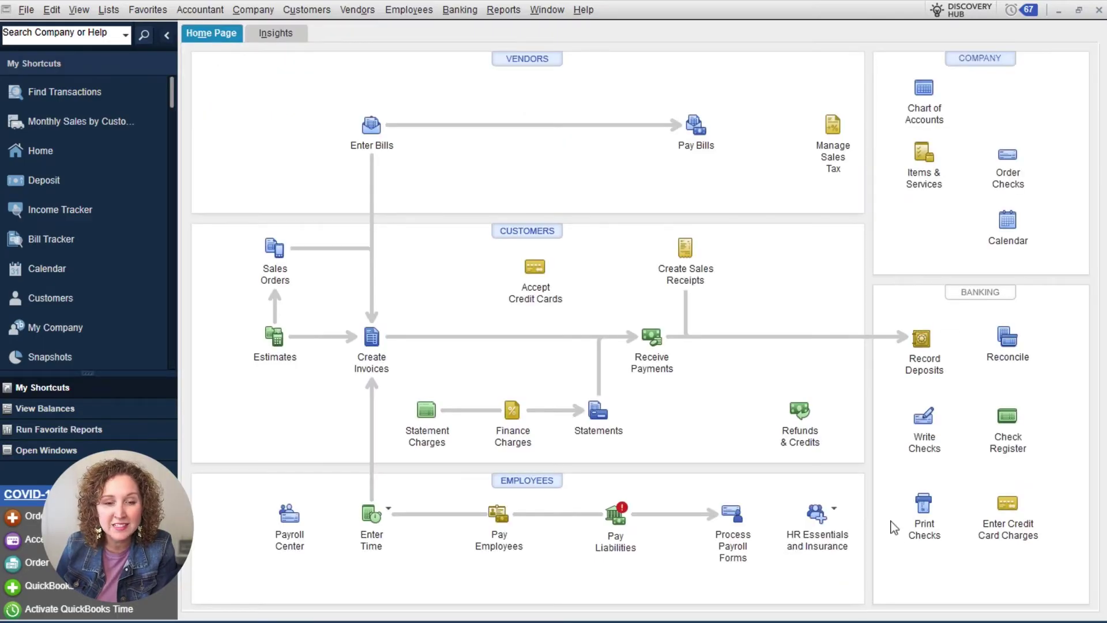
click(519, 14)
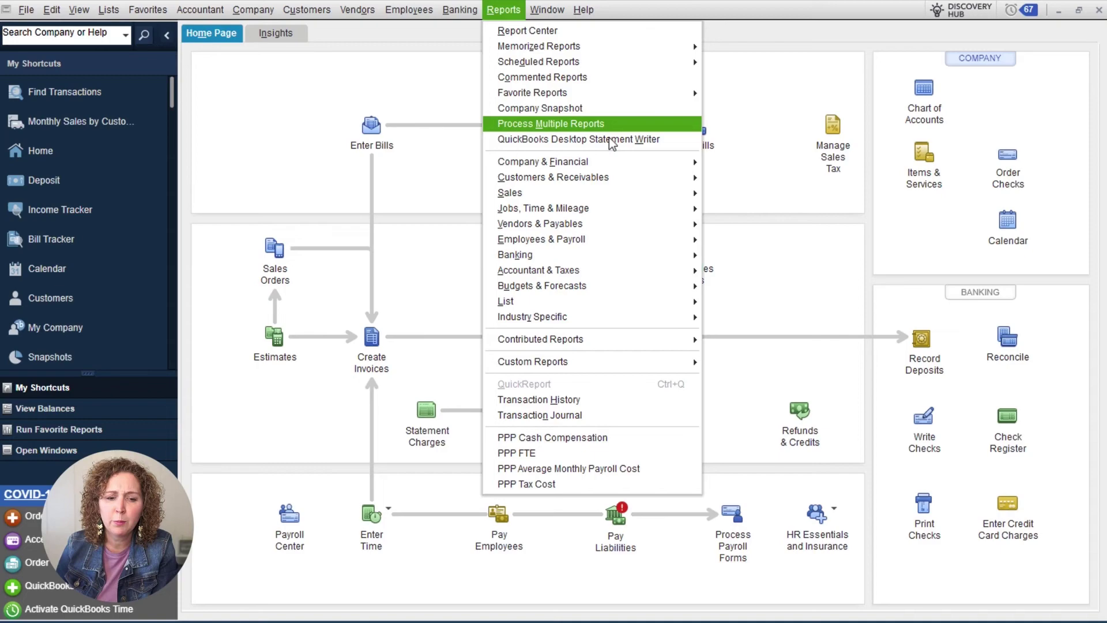
mouse_move(663, 162)
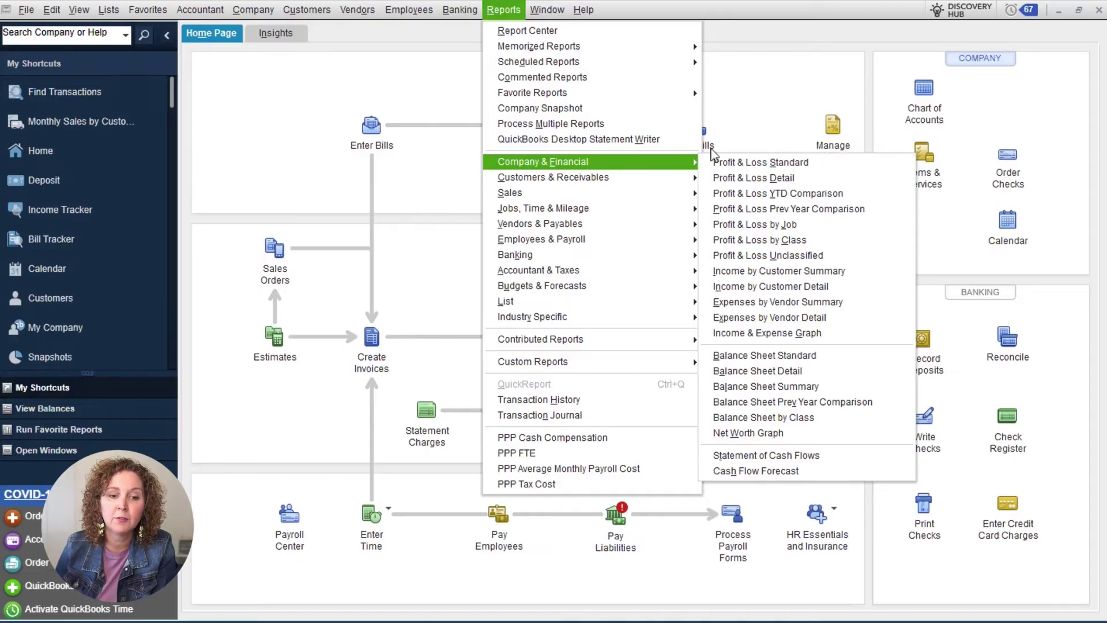
click(750, 164)
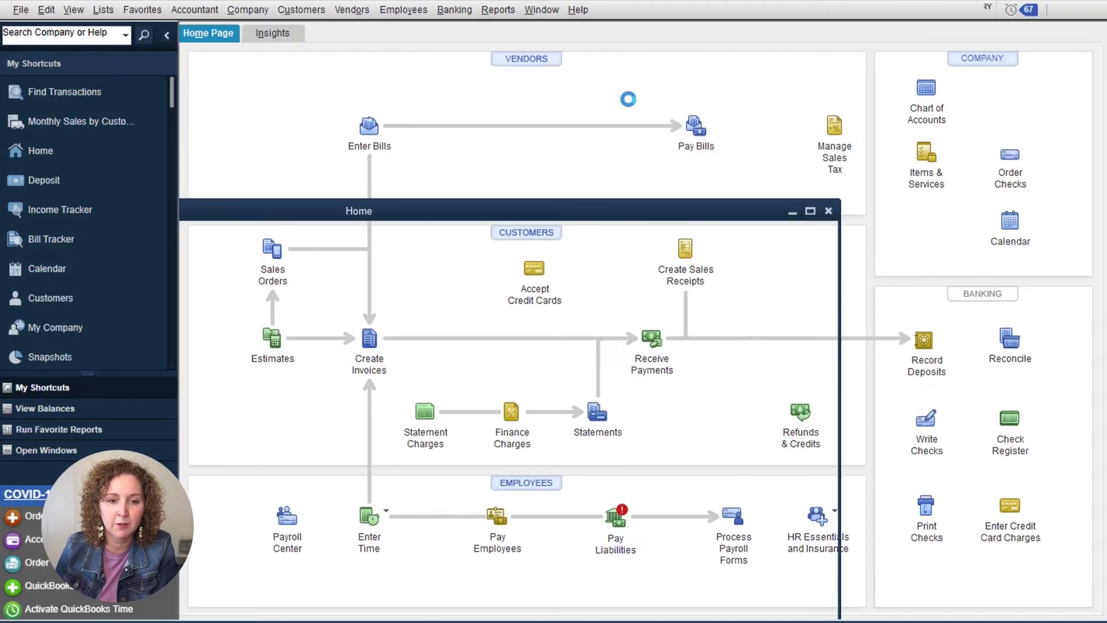
Set the report dates from 09/01/2022 to 09/30/2022.
click(369, 56)
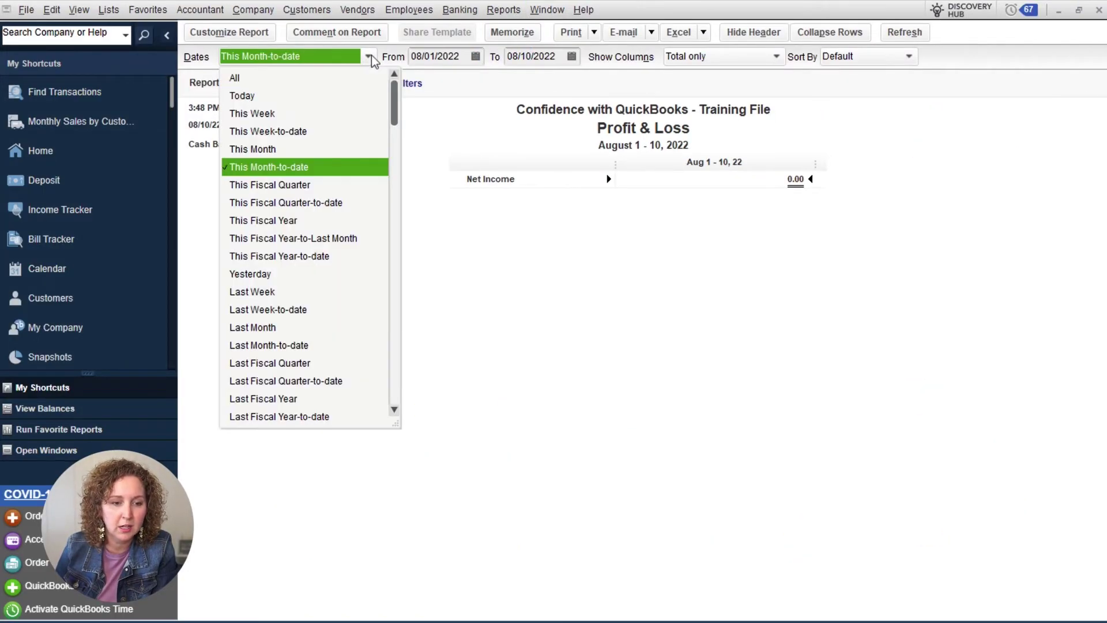
key(Tab)
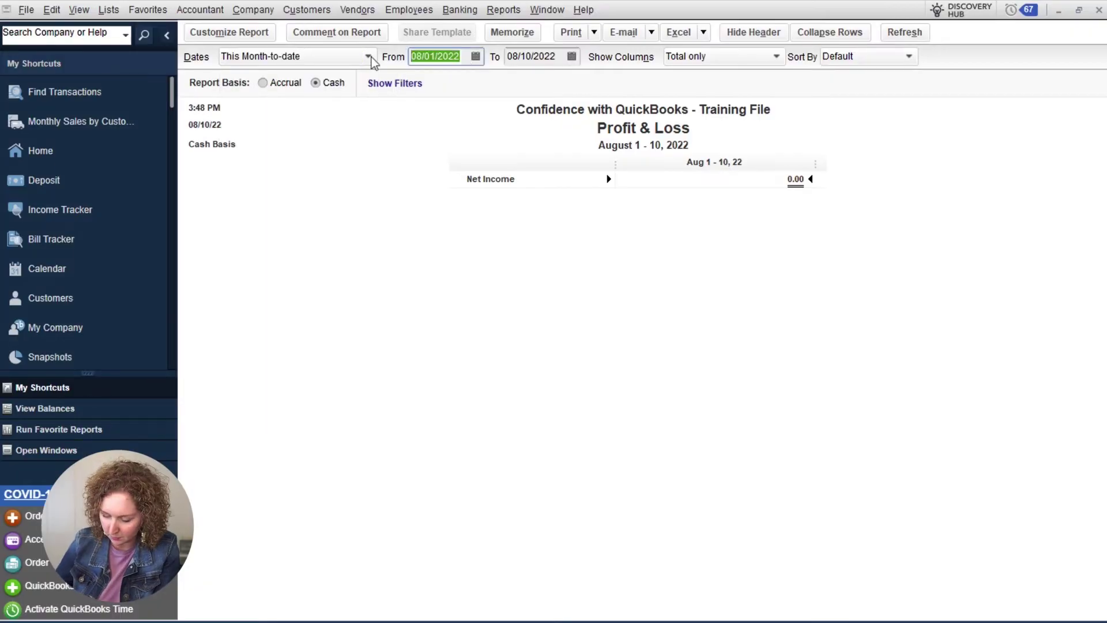
text(9/1)
key(Tab)
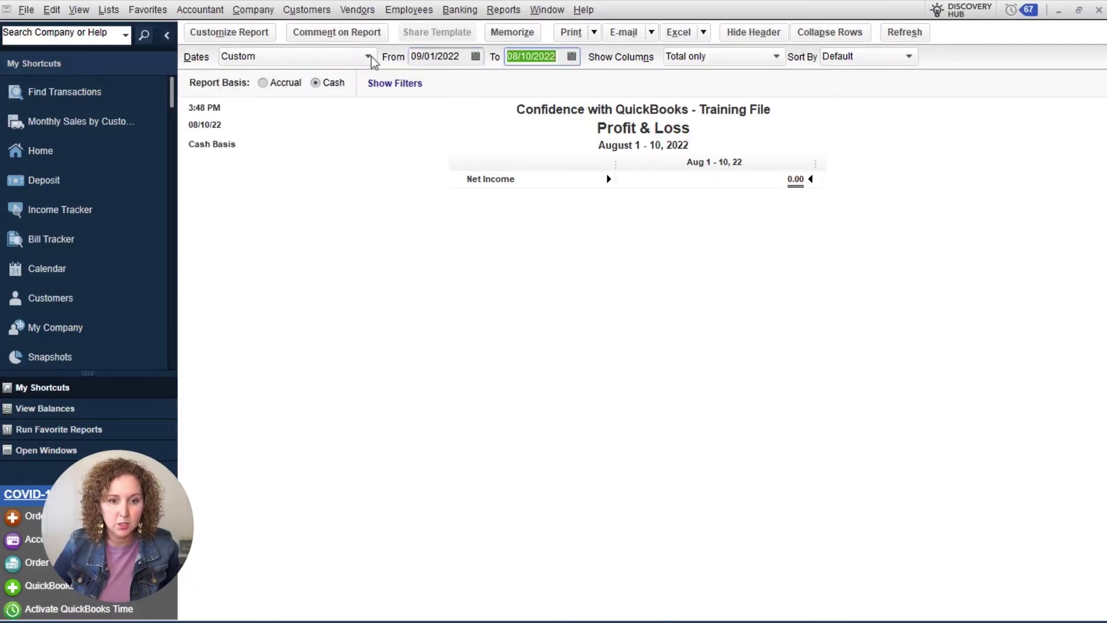
text(9/30)
key(Tab)
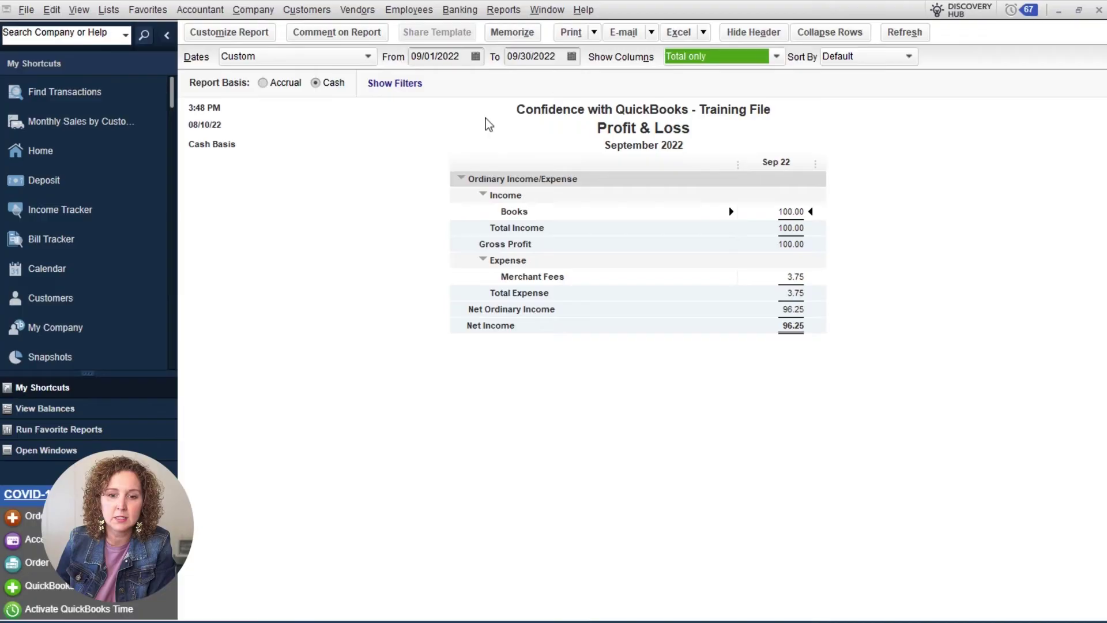